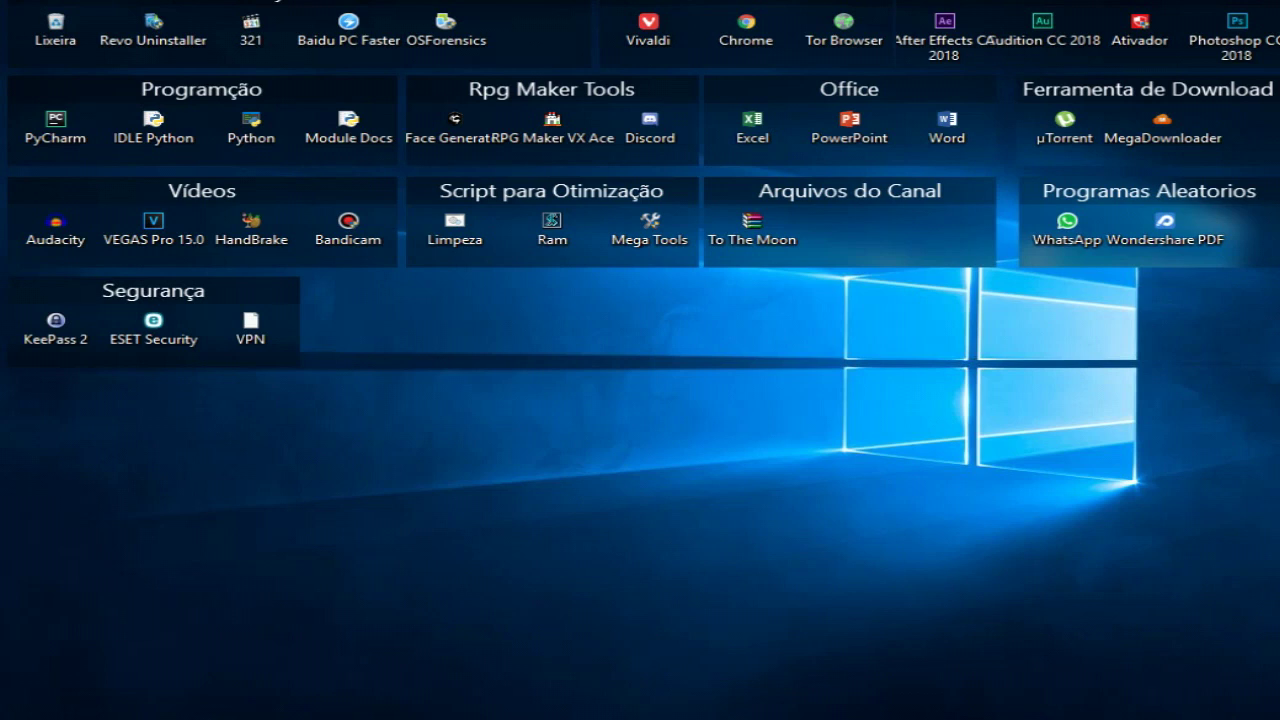
Move the vpngate folder to the middle of the desktop and open it
key("Escape")
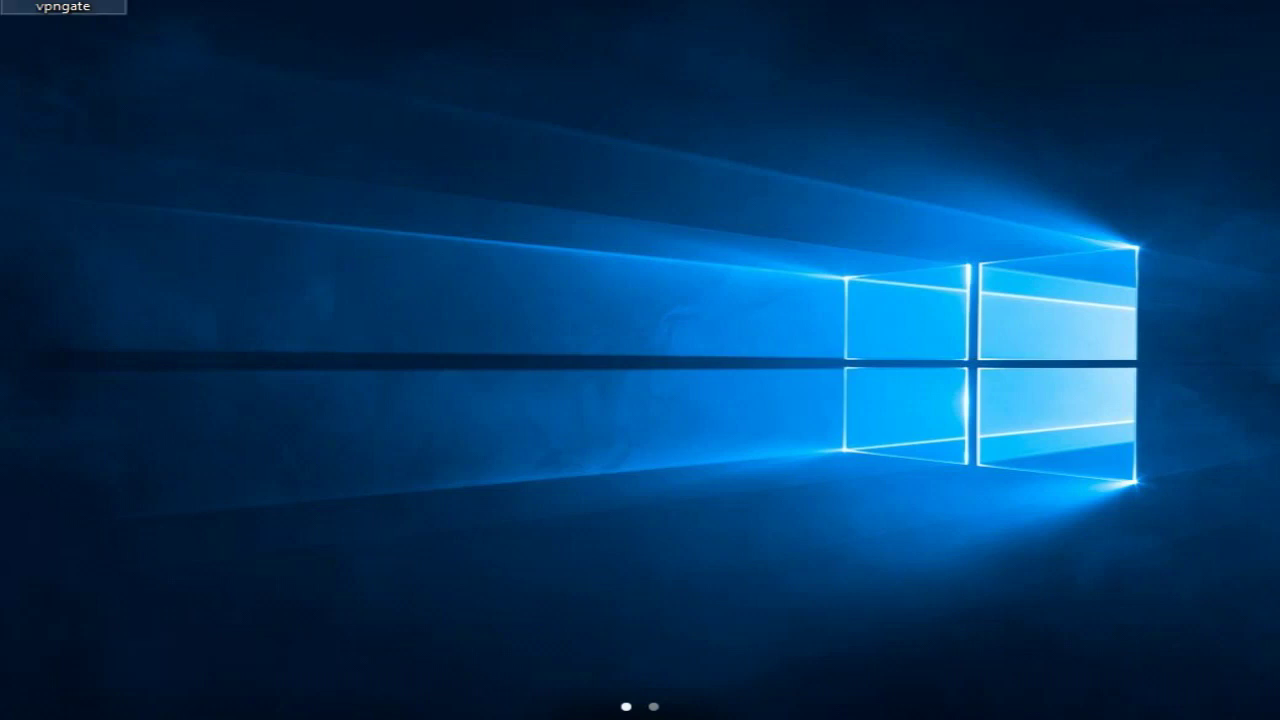
left_click_drag(63, 7, 542, 428)
left_click_drag(422, 368, 590, 436)
key("Escape")
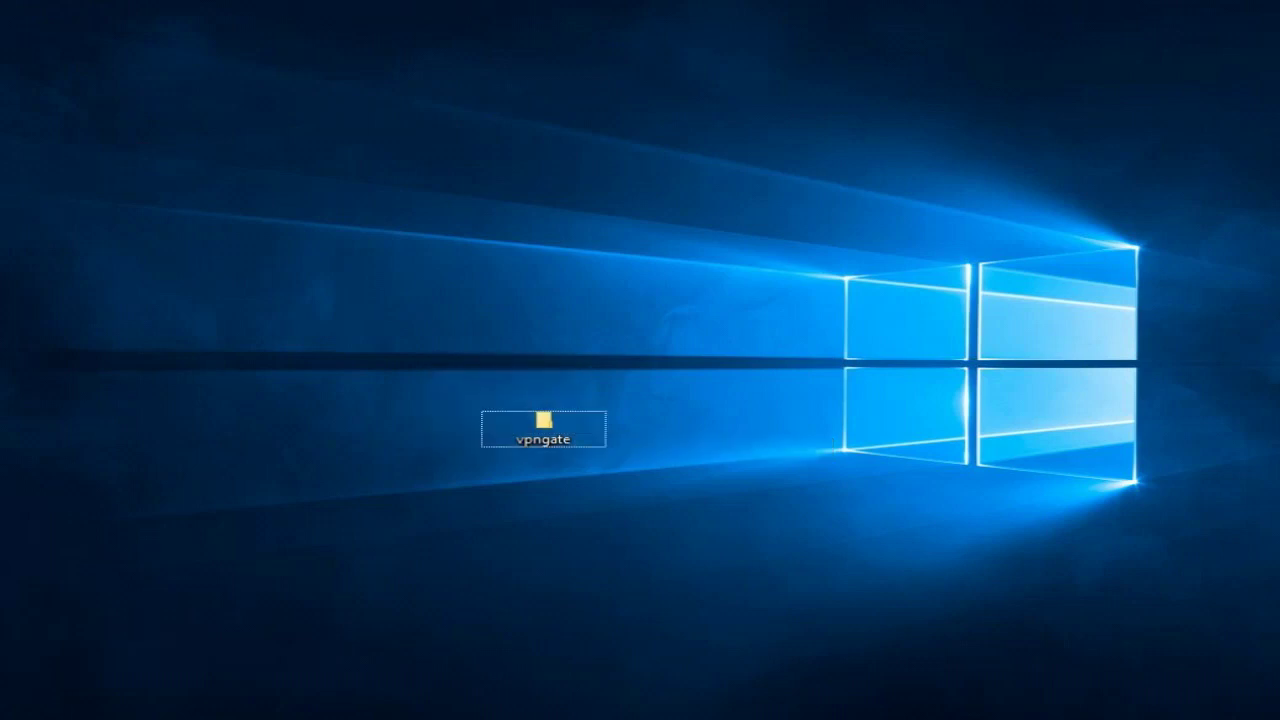
left_click(543, 428)
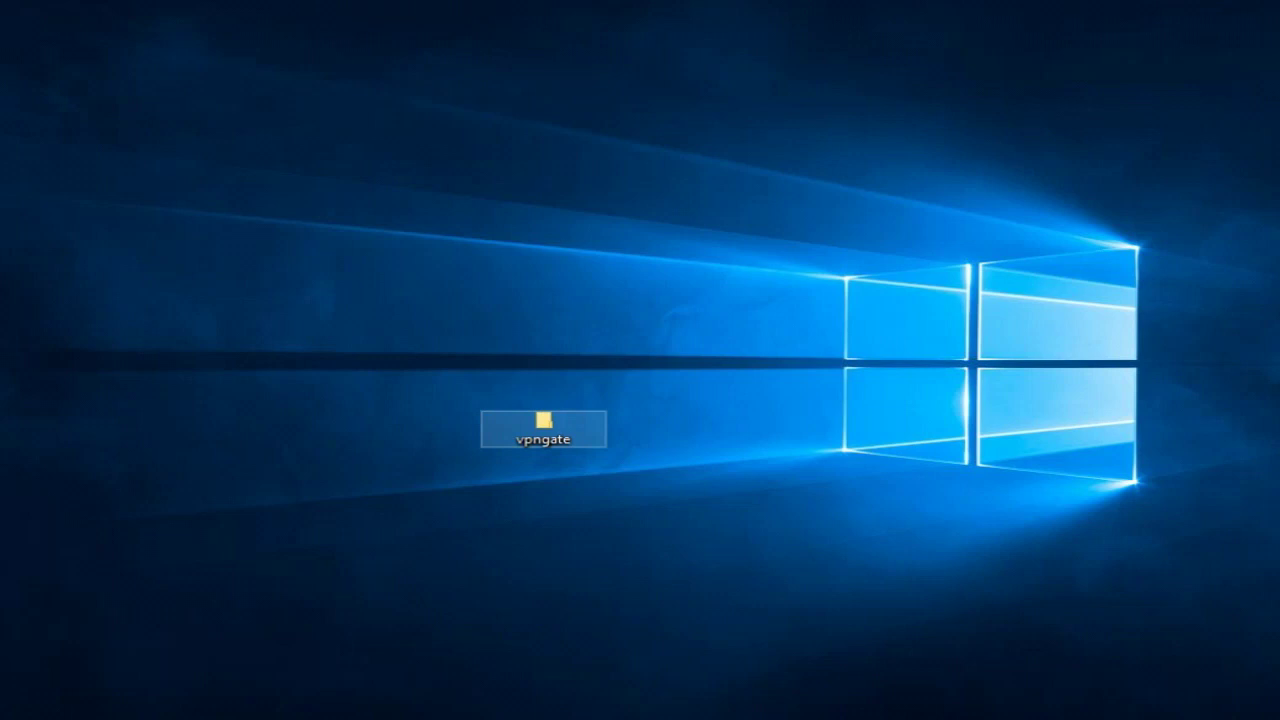
double_click(543, 428)
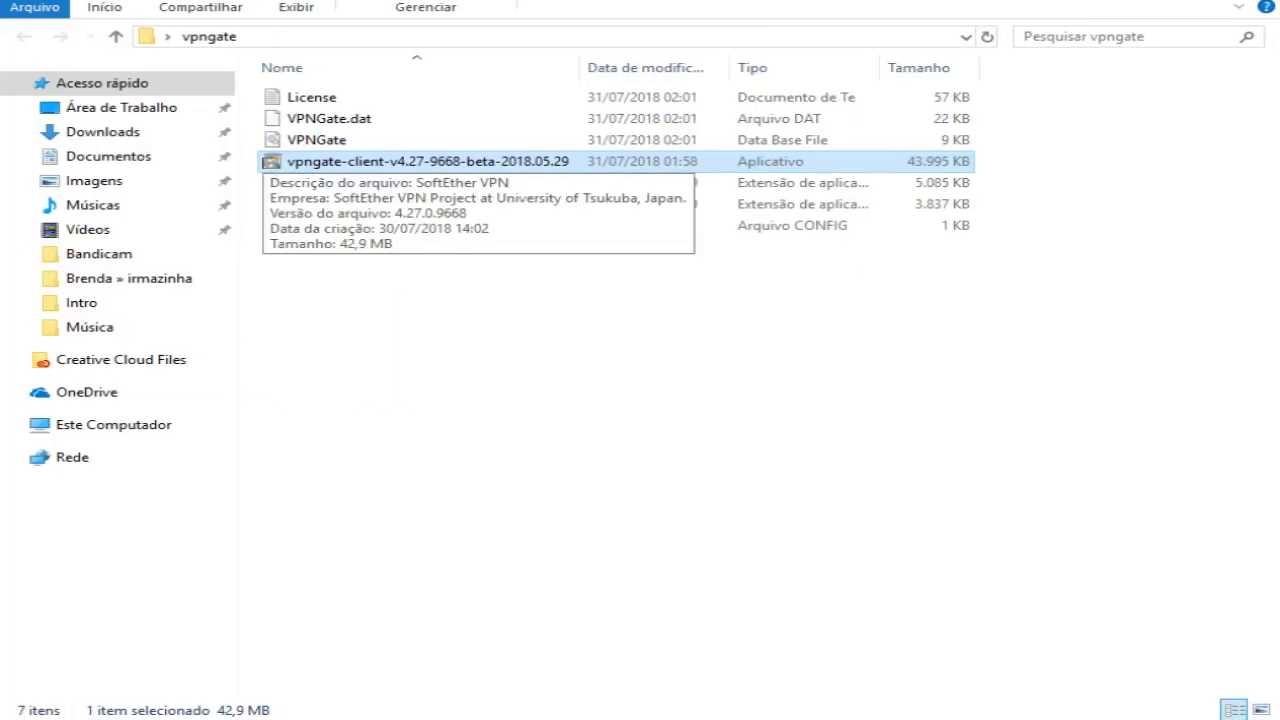
View the License document from the vpngate folder, then close it
key("Up")
key("Up")
key("Up")
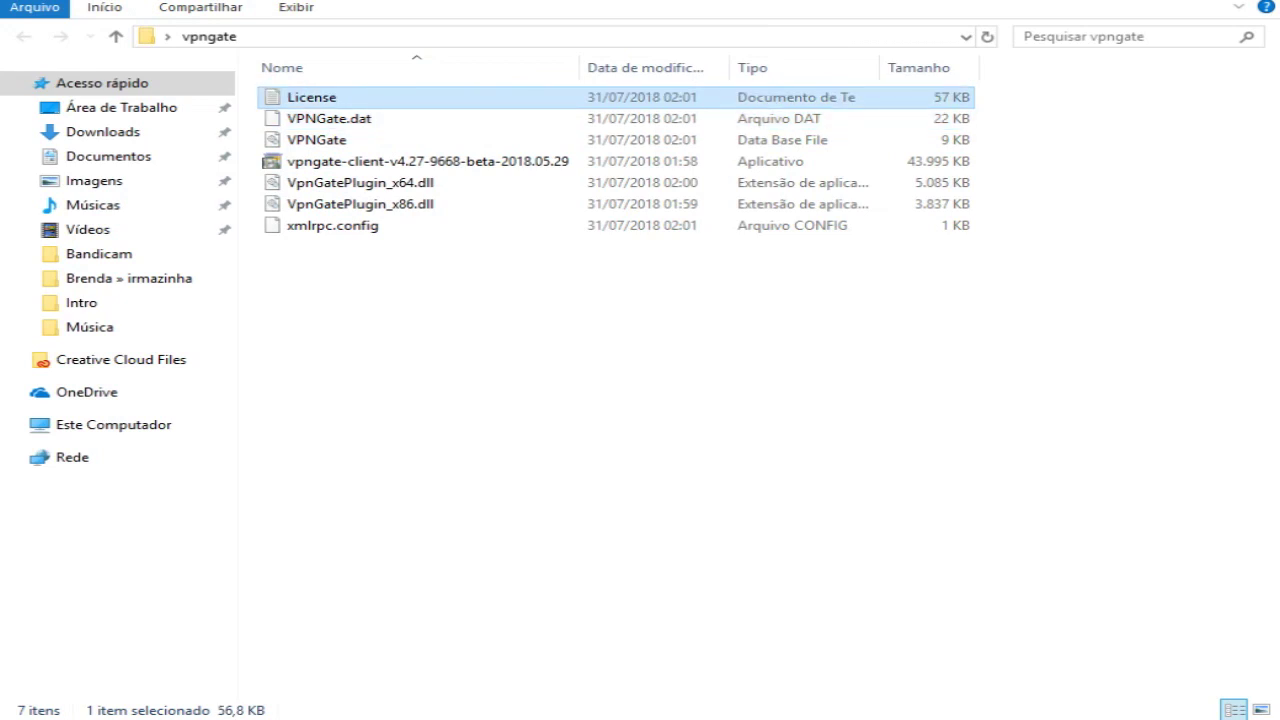
key("Return")
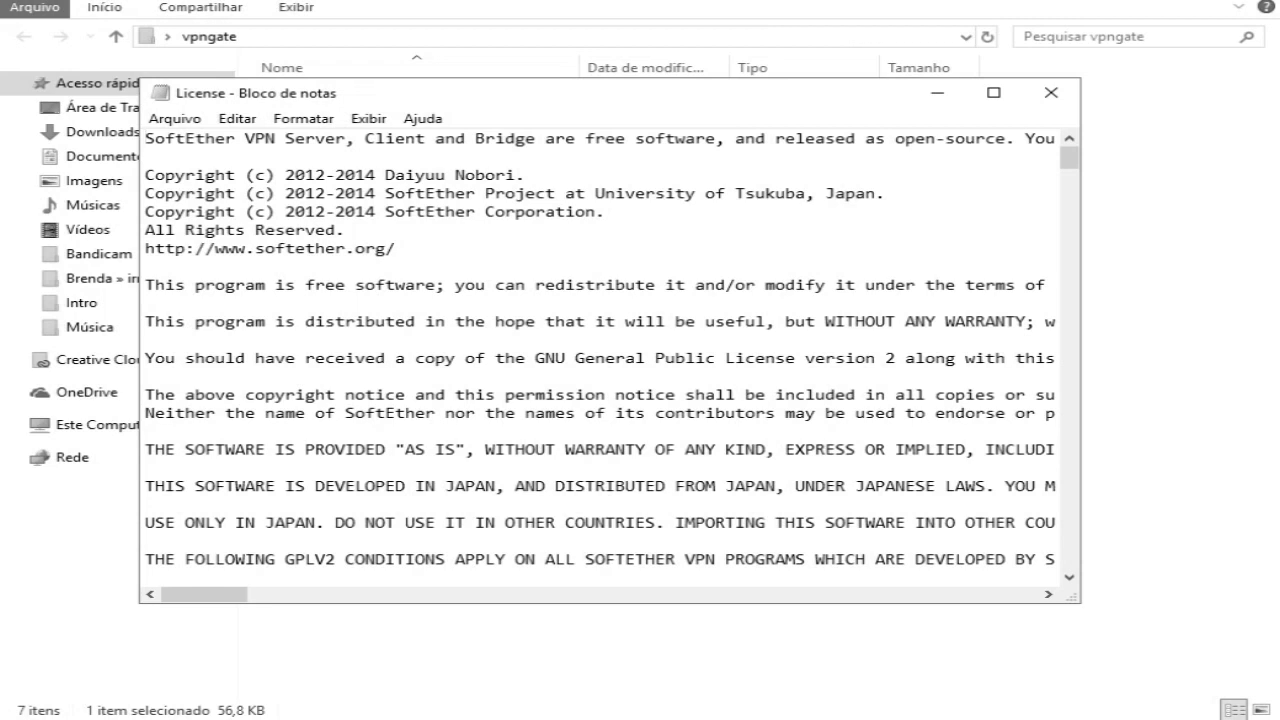
key("alt+F4")
Launch the vpngate-client-v4.27-9668-beta-2018.05.29 installer and choose SoftEther VPN Client as the component to install
key("Down")
key("Down")
key("Down")
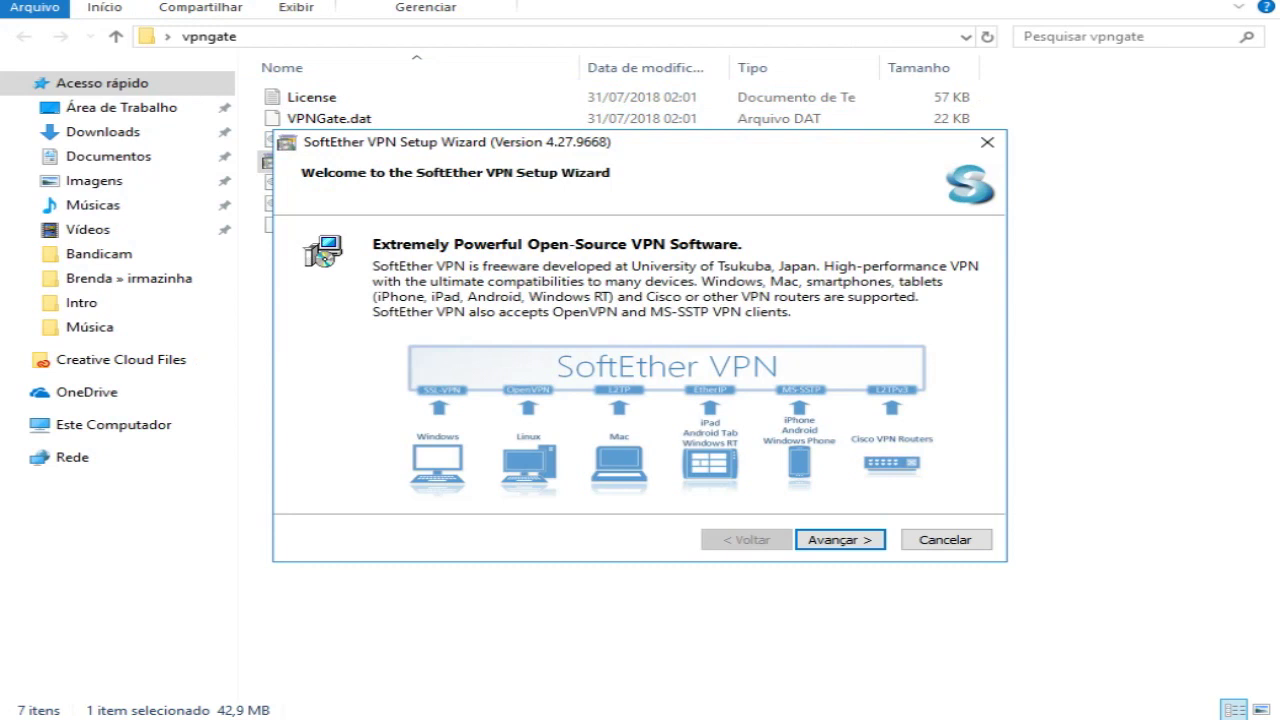
key("Return")
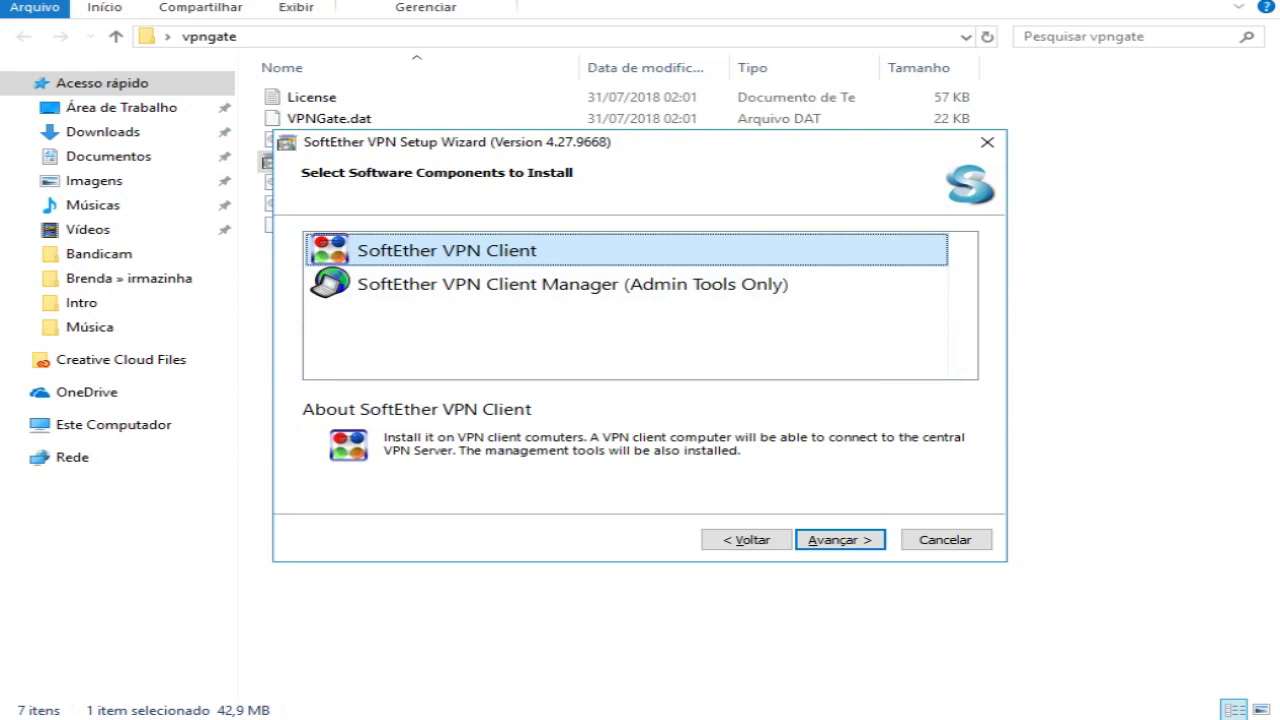
key("Tab")
key("Return")
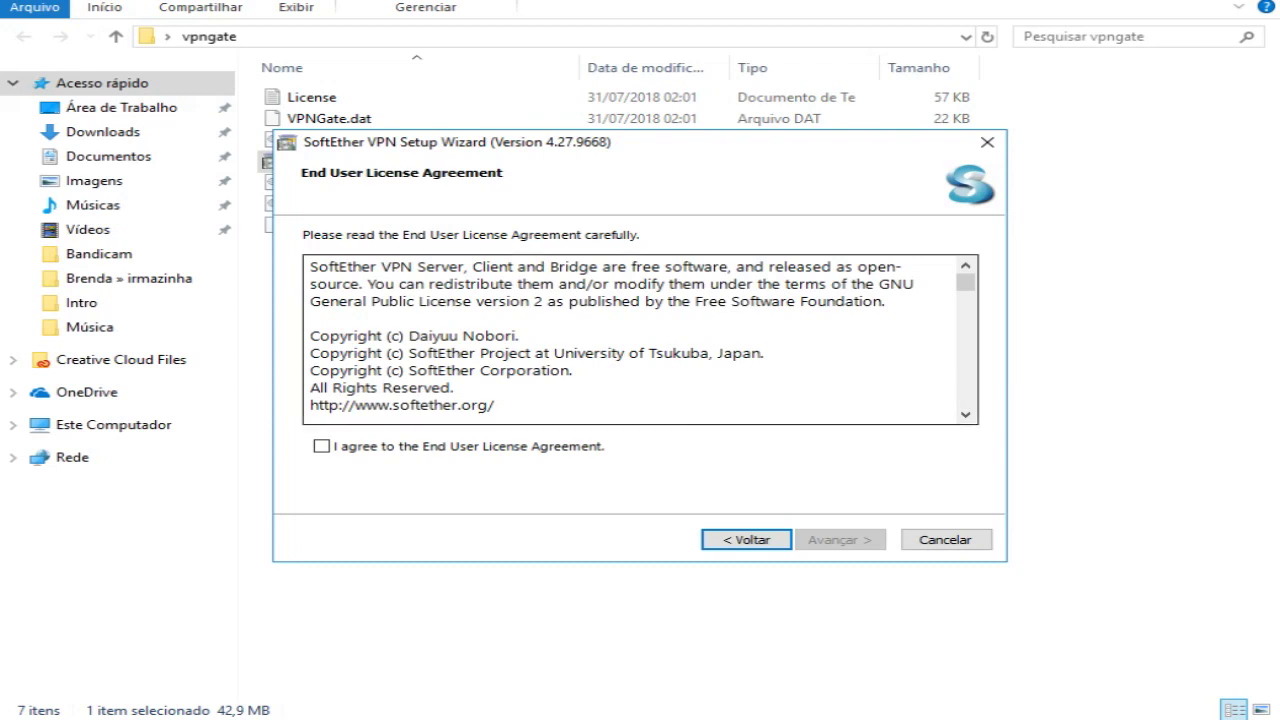
Agree to the End User License Agreement and continue past the Important Notices
left_click(321, 446)
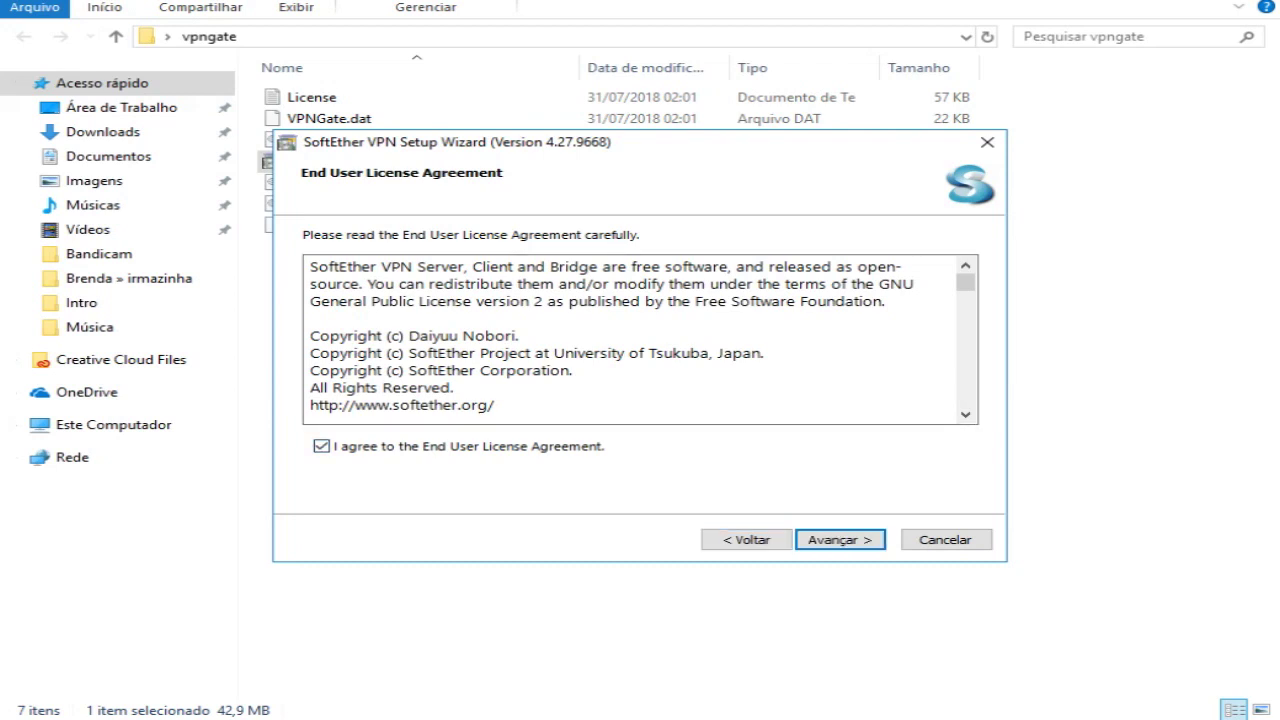
key("Return")
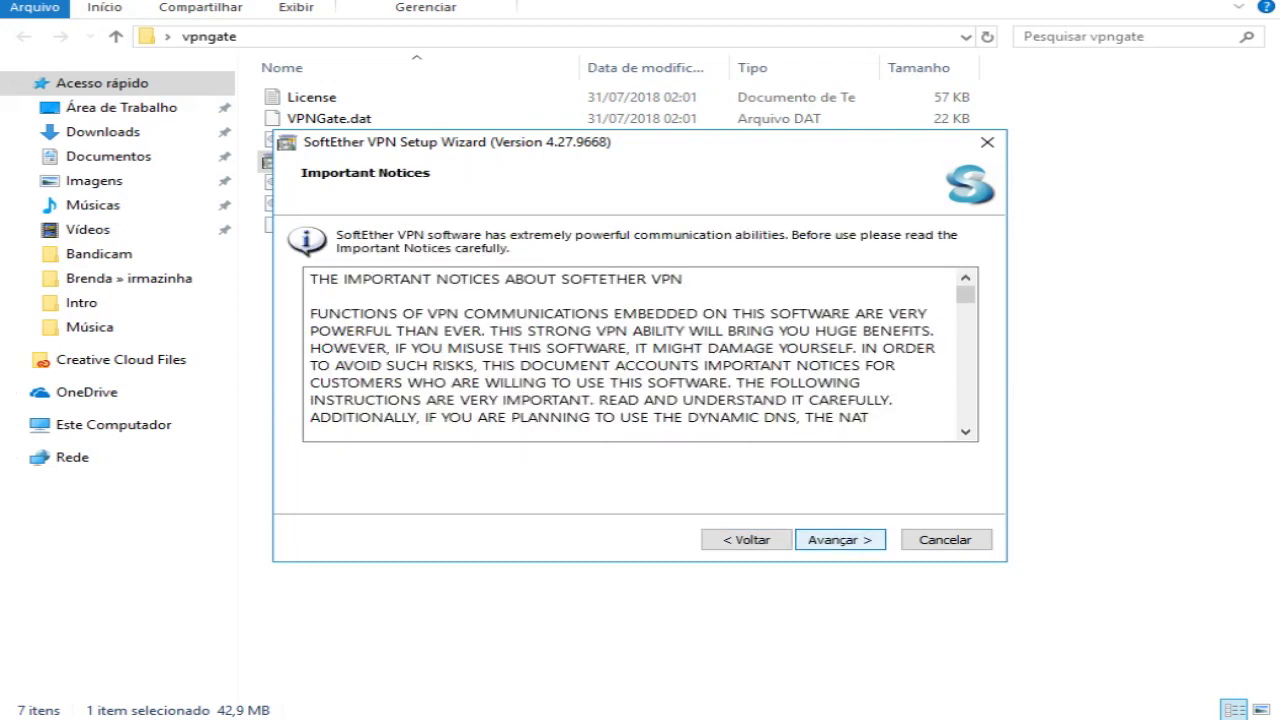
key("Return")
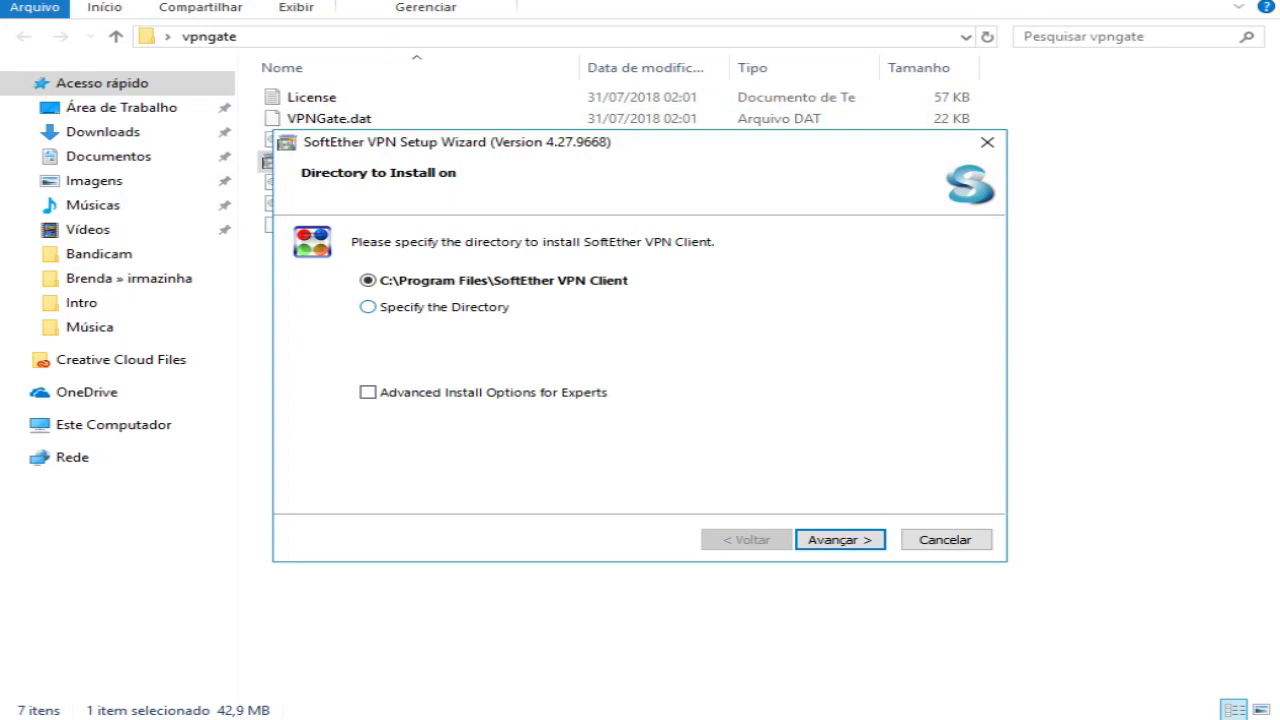
Install SoftEther VPN Client in C:\Program Files\SoftEther VPN Client and finish setup with the Client Manager set to start
key("Down")
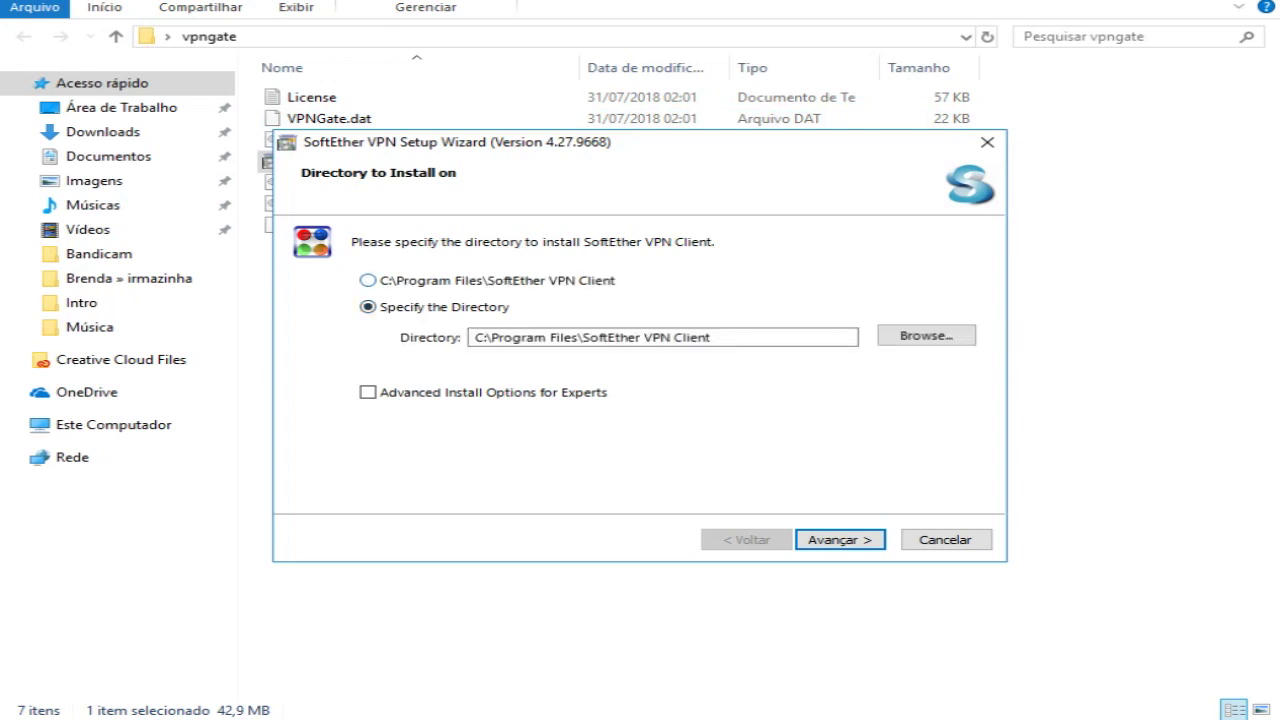
key("Up")
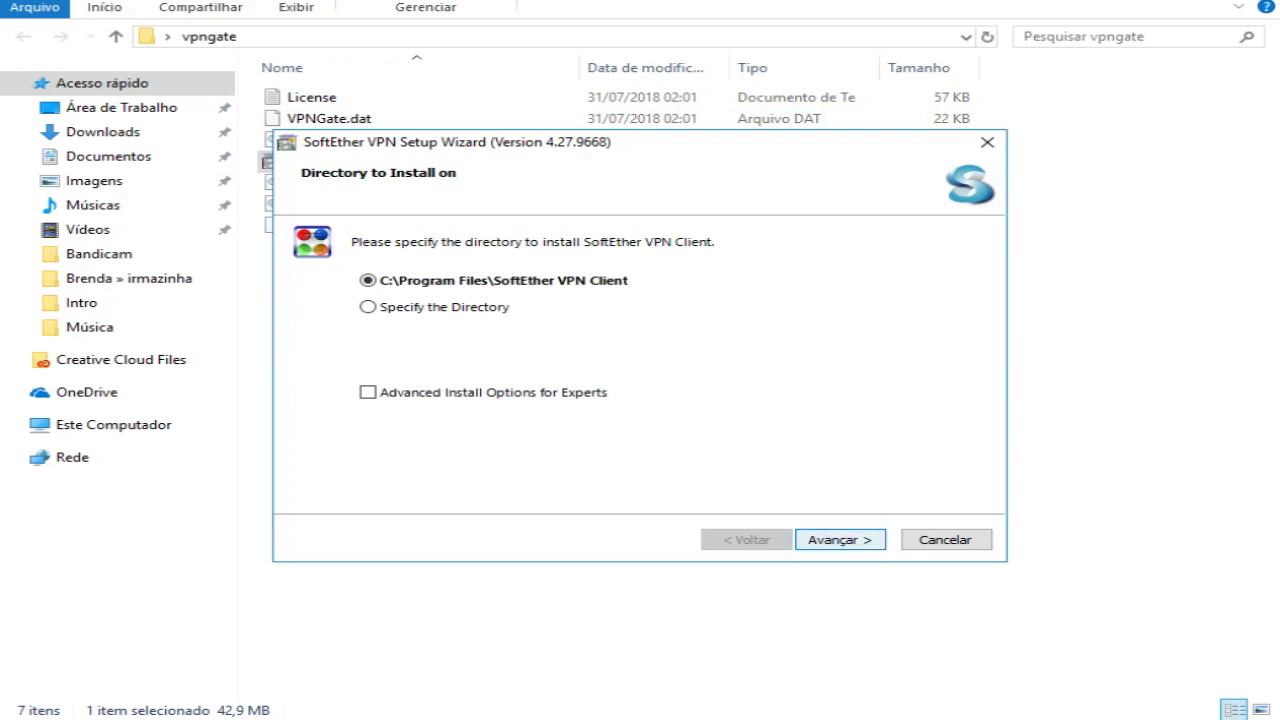
key("Return")
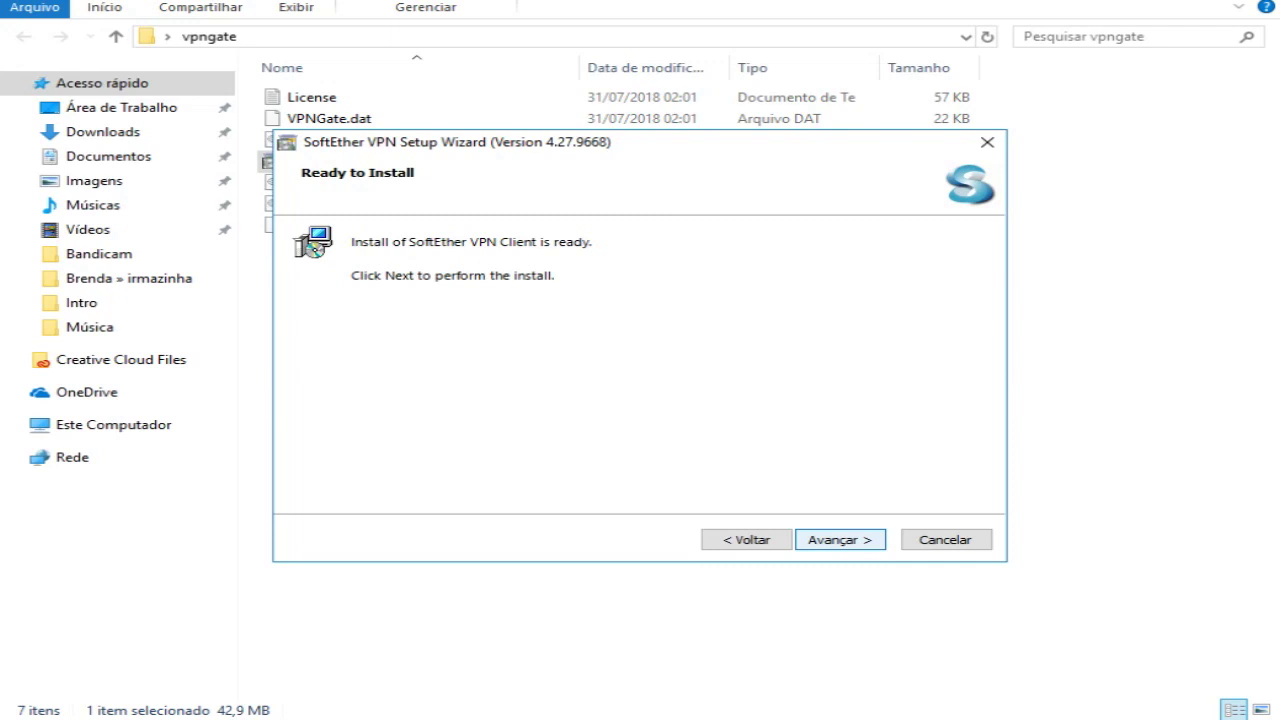
key("Return")
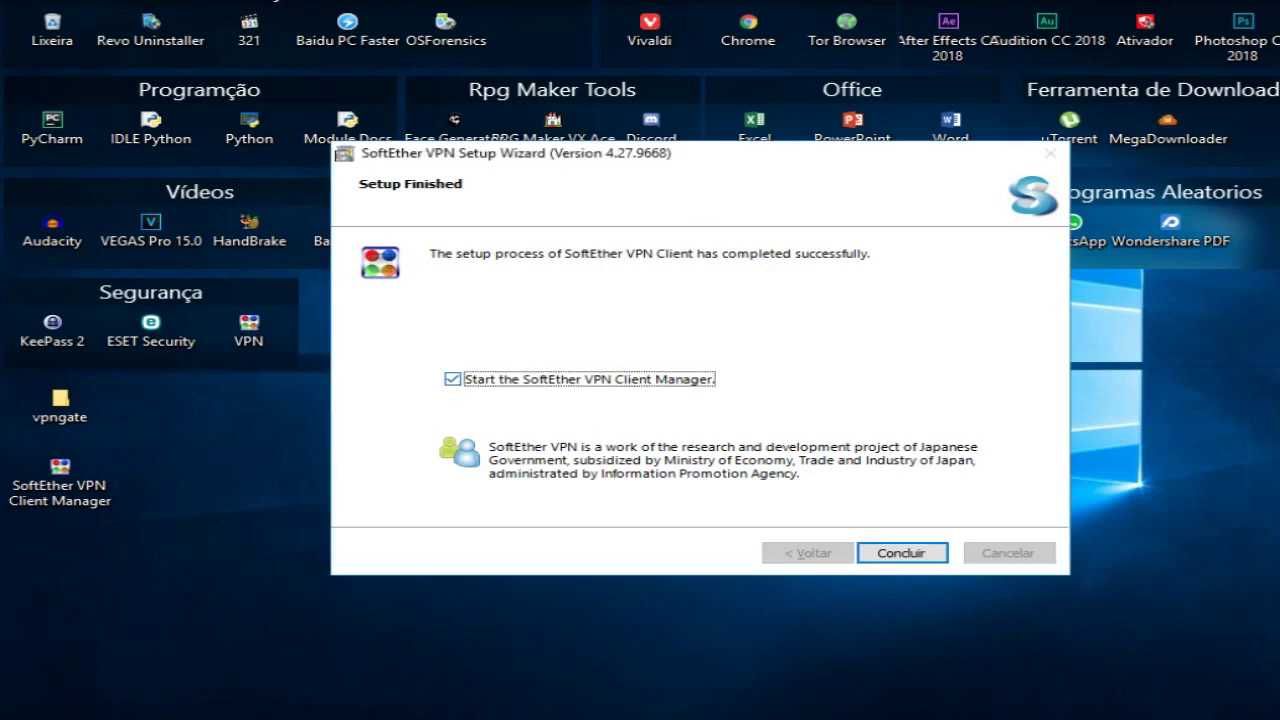
key("Return")
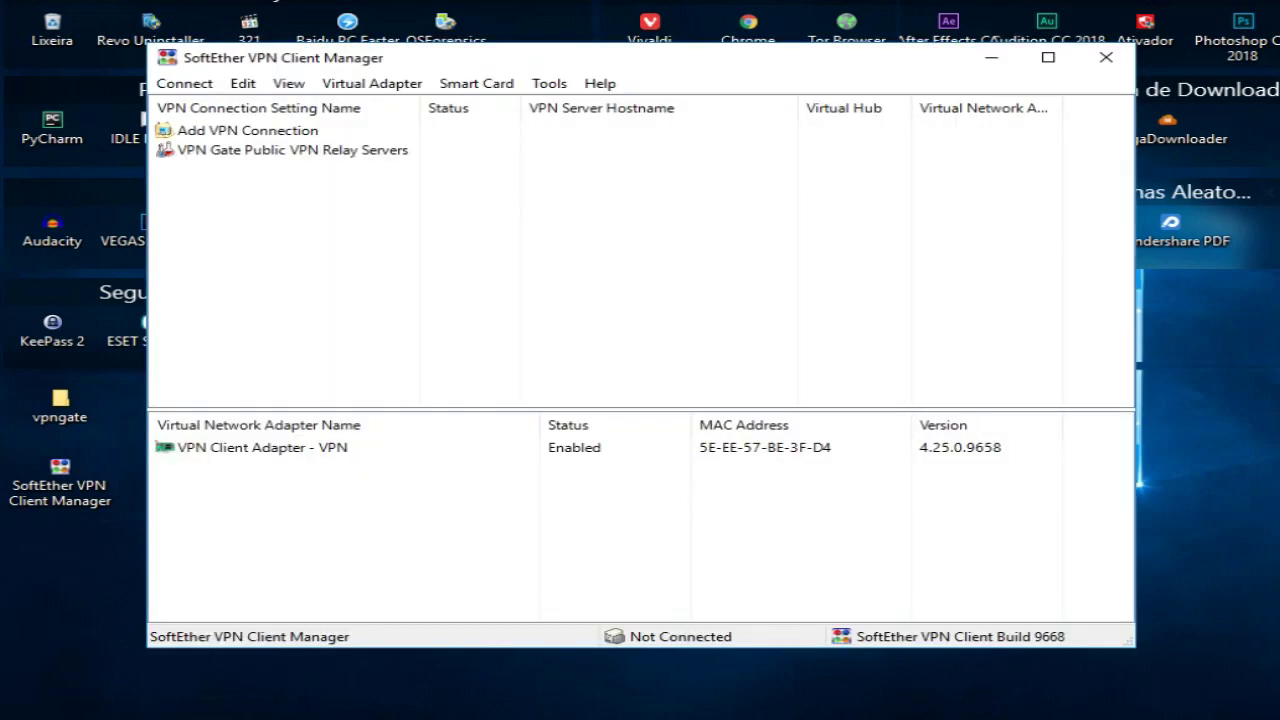
Open the VPN Gate Public VPN Relay Servers list without enabling the volunteer relay service
left_click(292, 150)
key("Return")
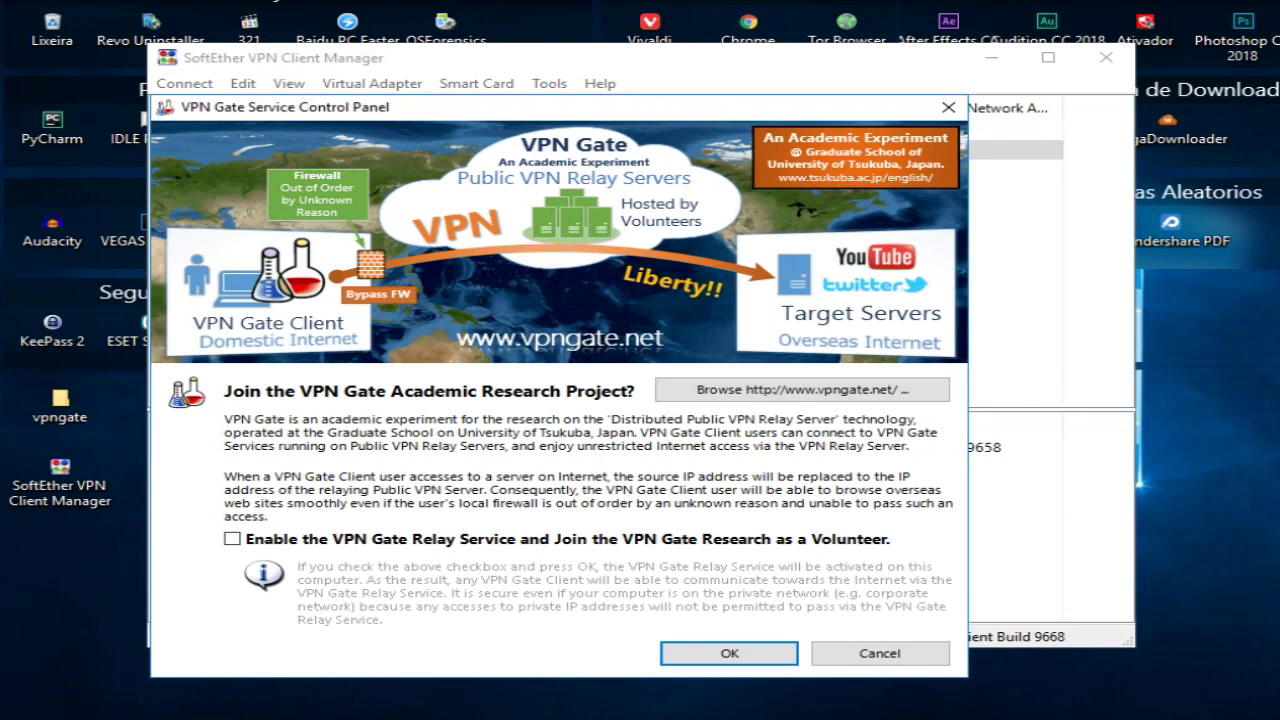
left_click(729, 653)
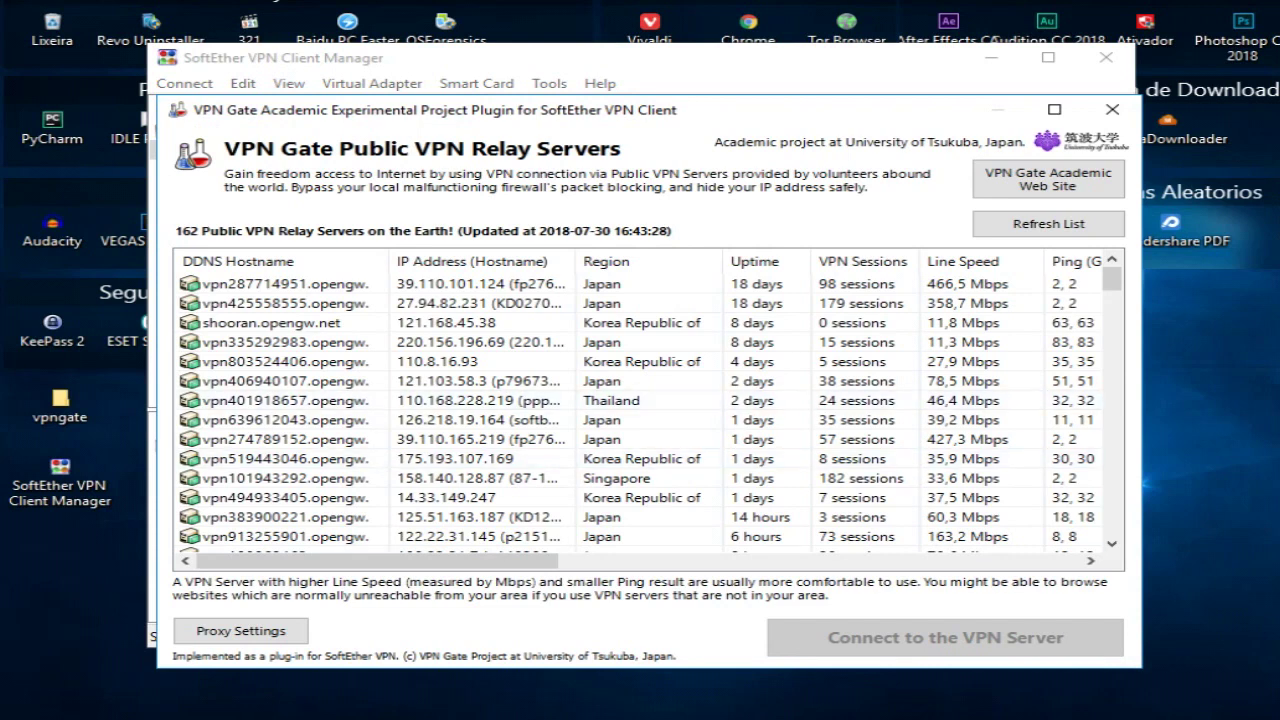
Connect to the Japanese relay server vpn287714951.opengw from the public server list and dismiss the adapter status dialog
scroll(640, 410, "down", 1)
scroll(640, 410, "down", 2)
scroll(640, 410, "up", 3)
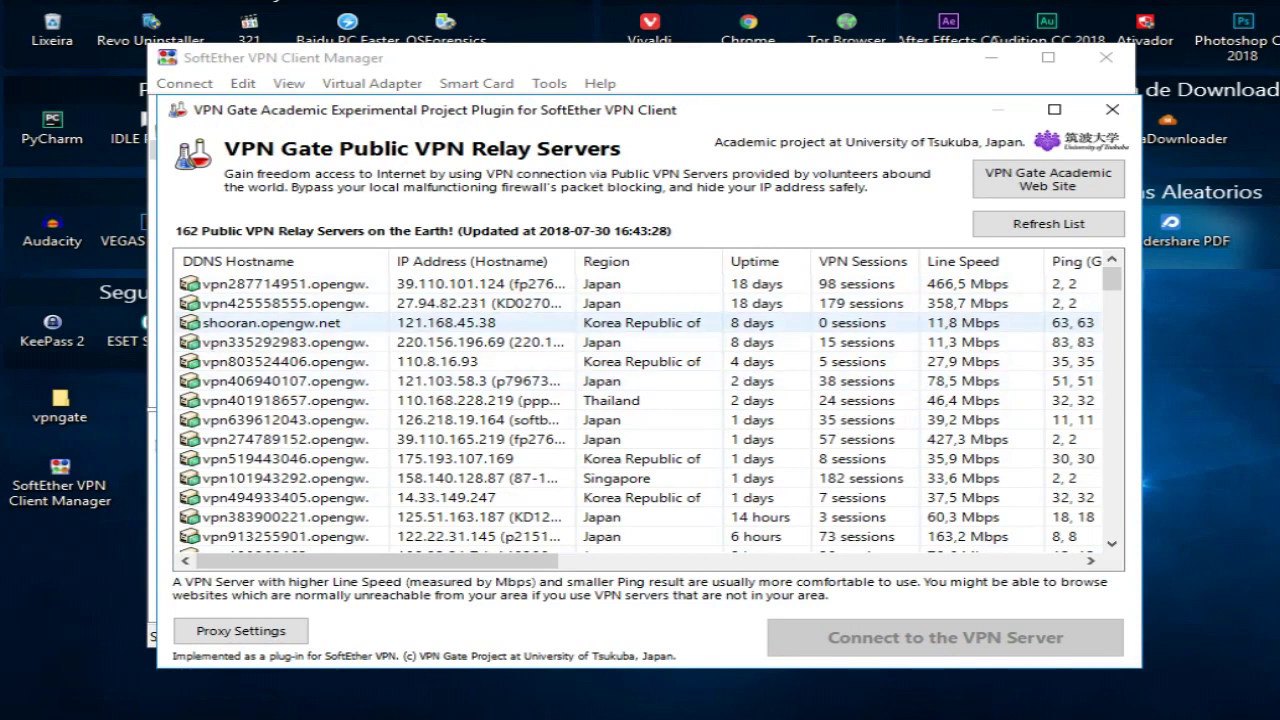
left_click(476, 284)
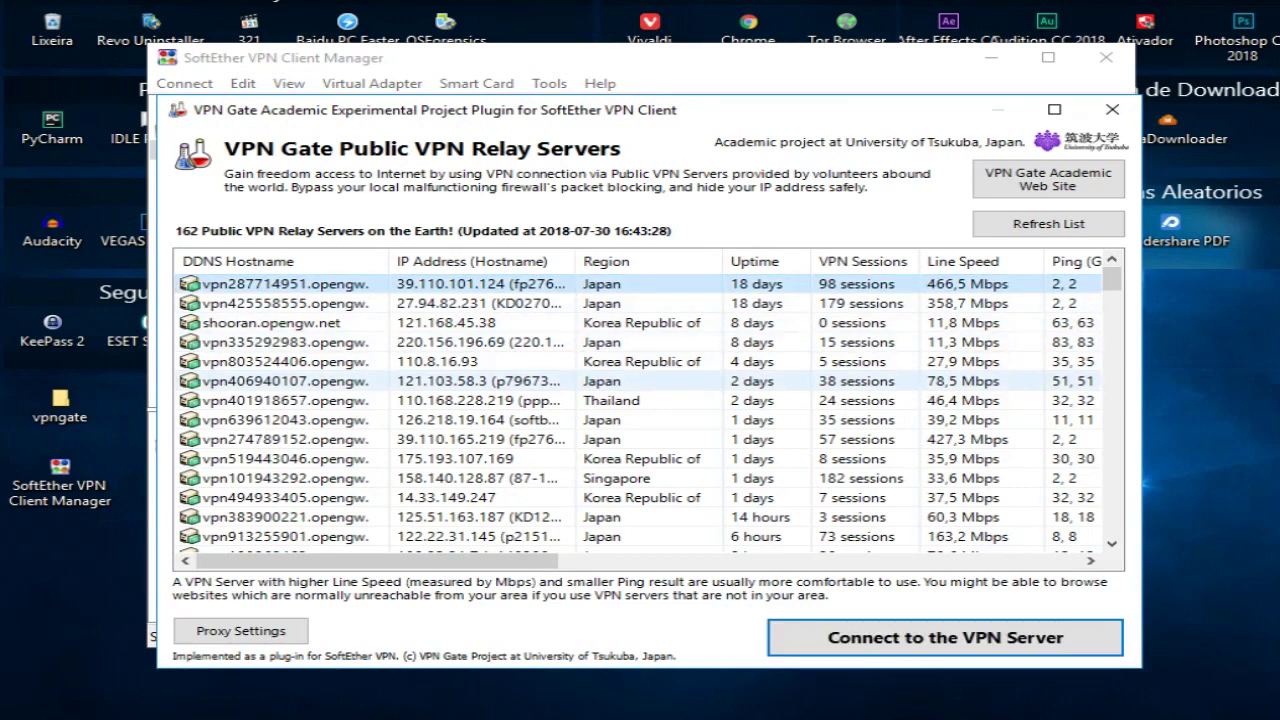
left_click(945, 637)
key("Return")
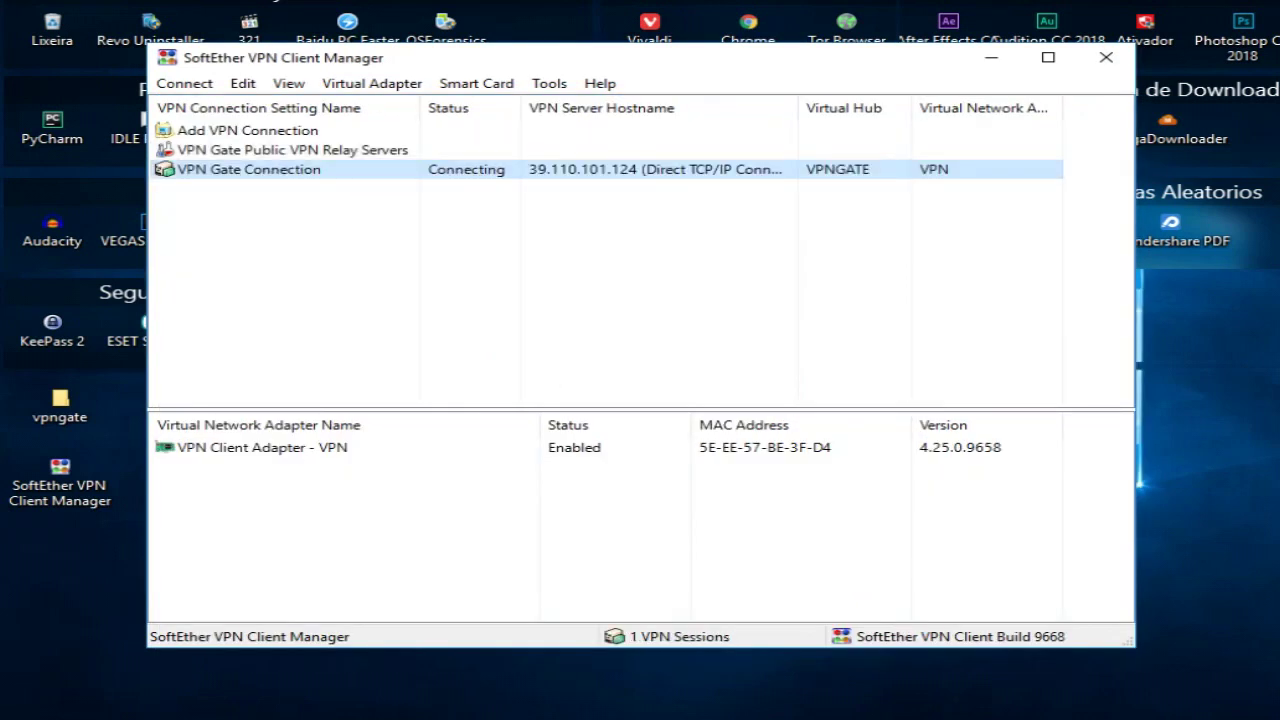
mouse_move(390, 719)
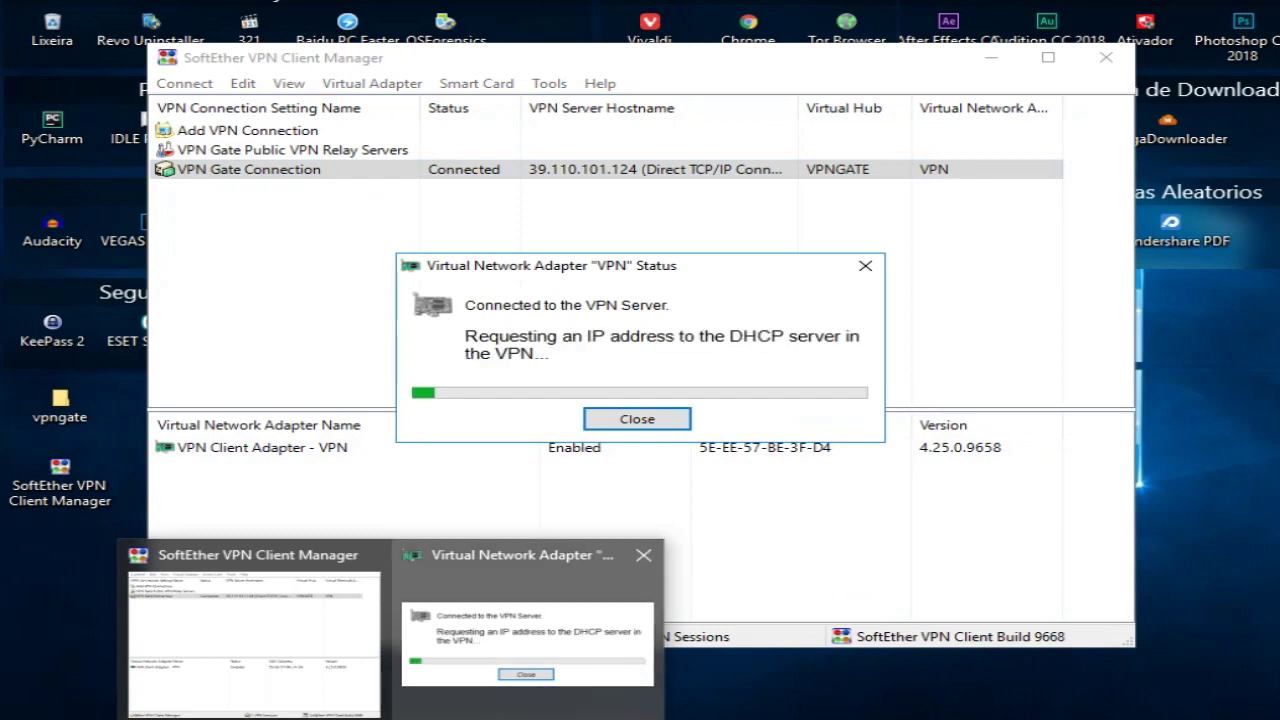
key("Return")
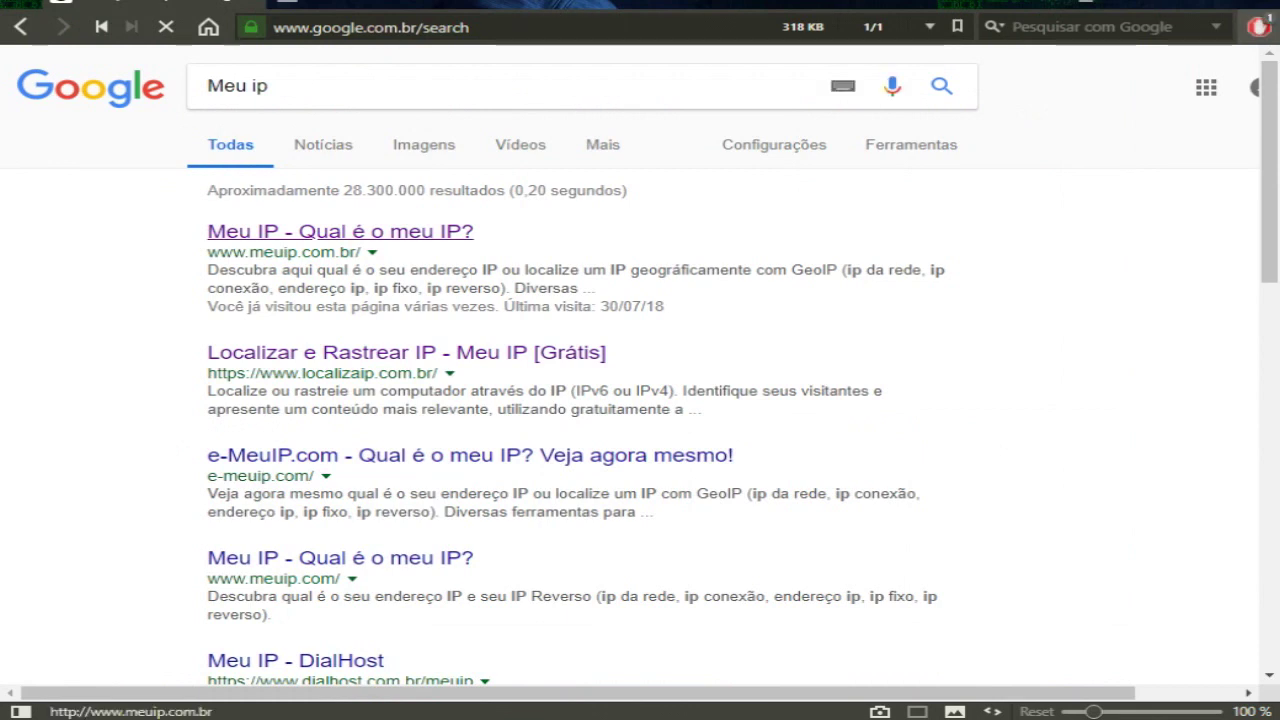
left_click(270, 231)
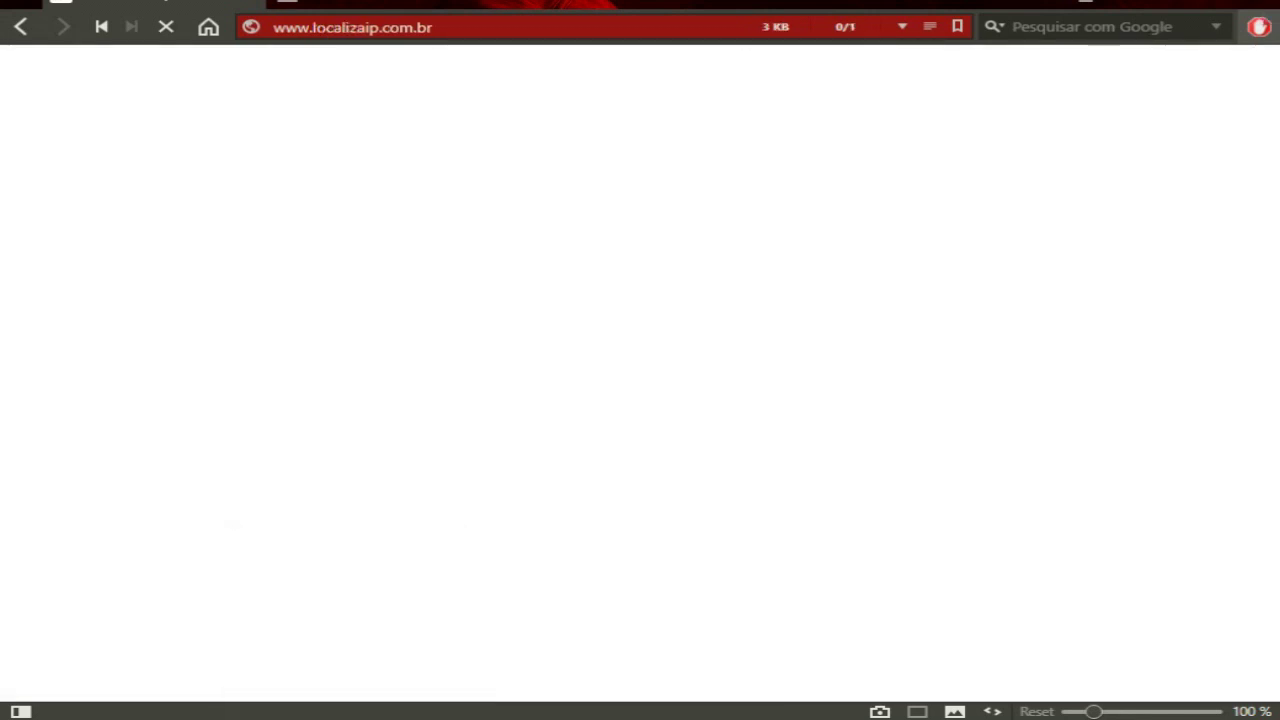
left_click(352, 27)
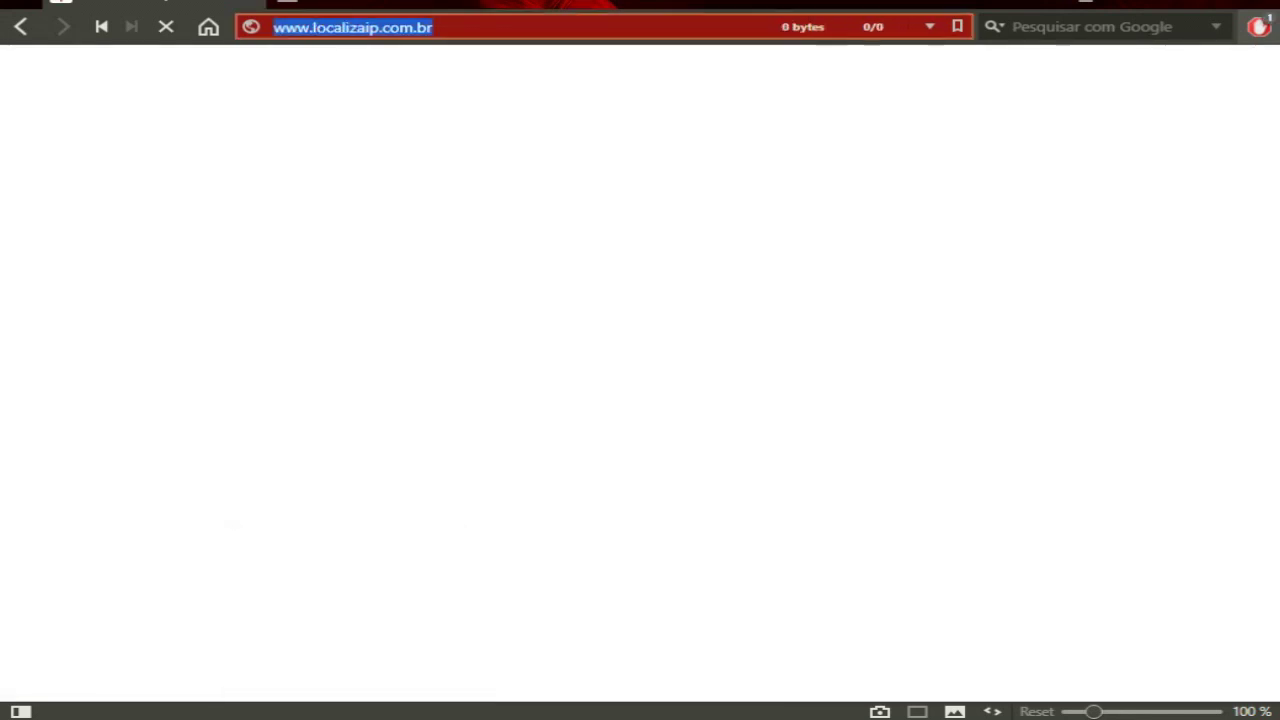